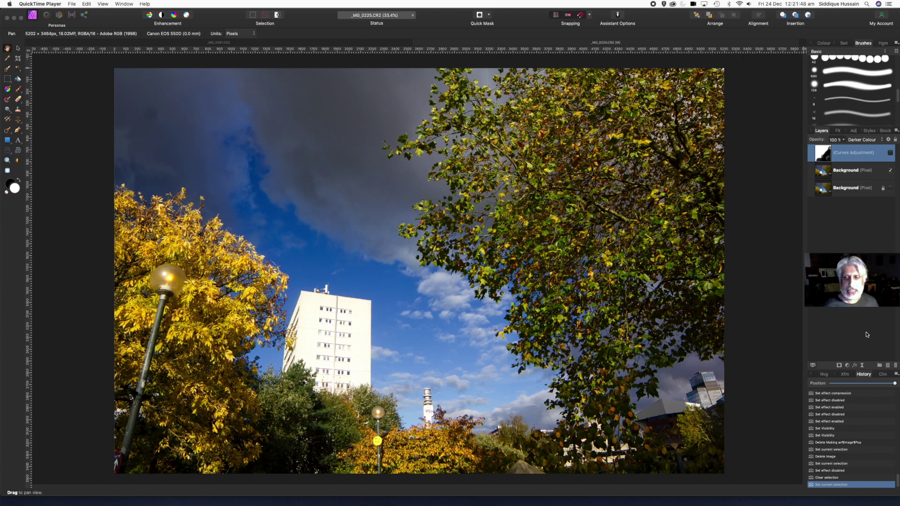
# Delete the Curves and top Background layers and step the history back to the plain photo
pyautogui.click(856, 158)
pyautogui.press('Delete')
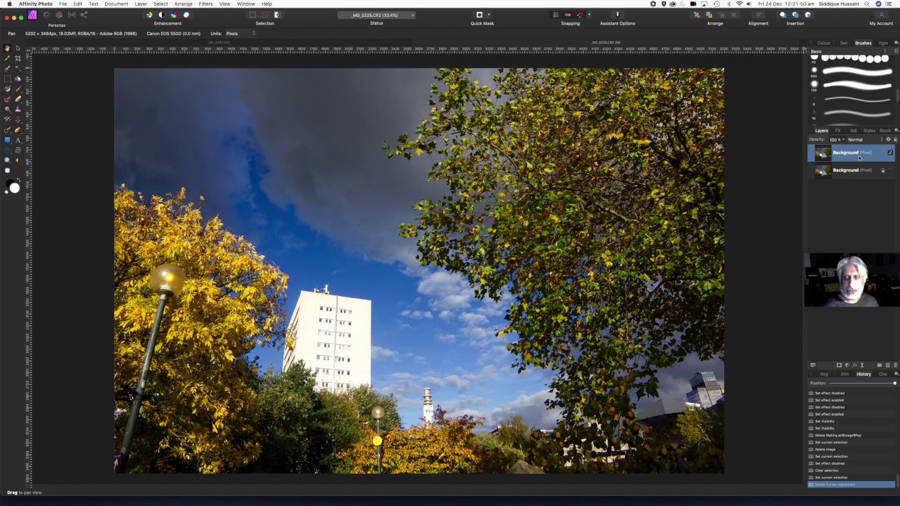
pyautogui.click(895, 365)
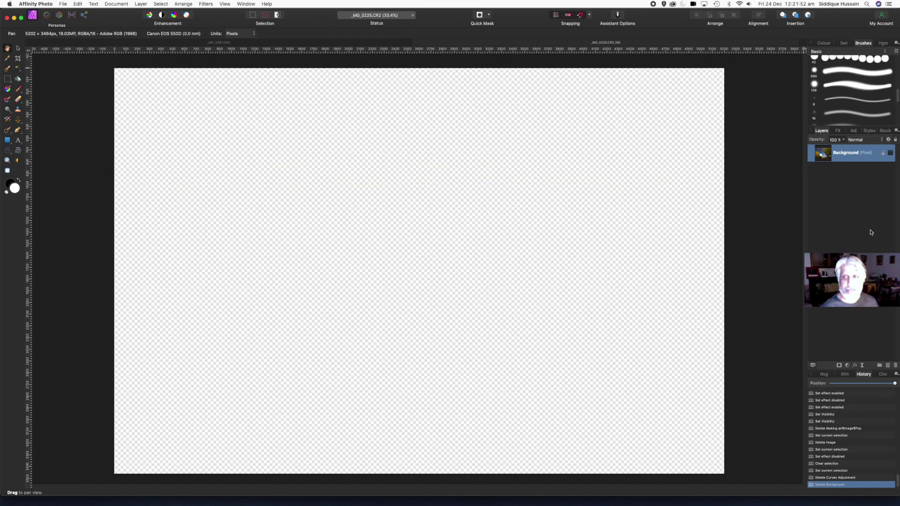
pyautogui.click(890, 153)
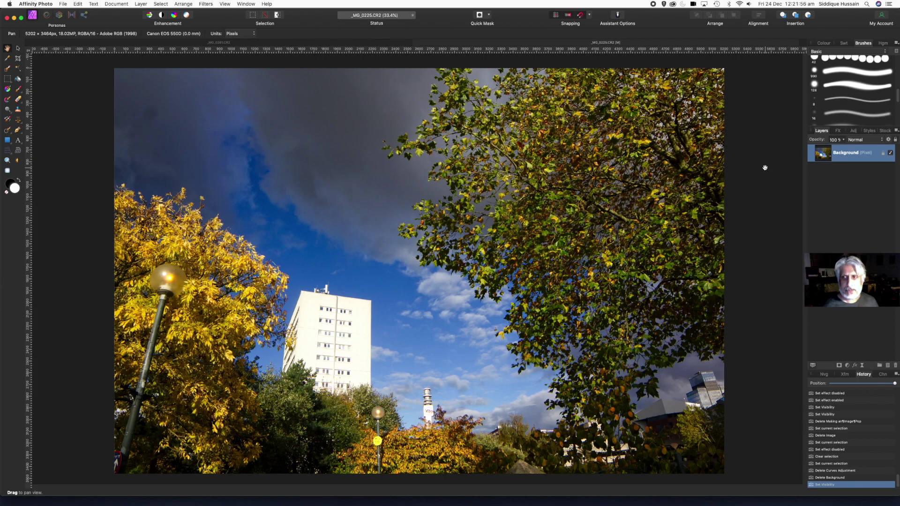
pyautogui.moveTo(893, 383); pyautogui.dragTo(797, 381)
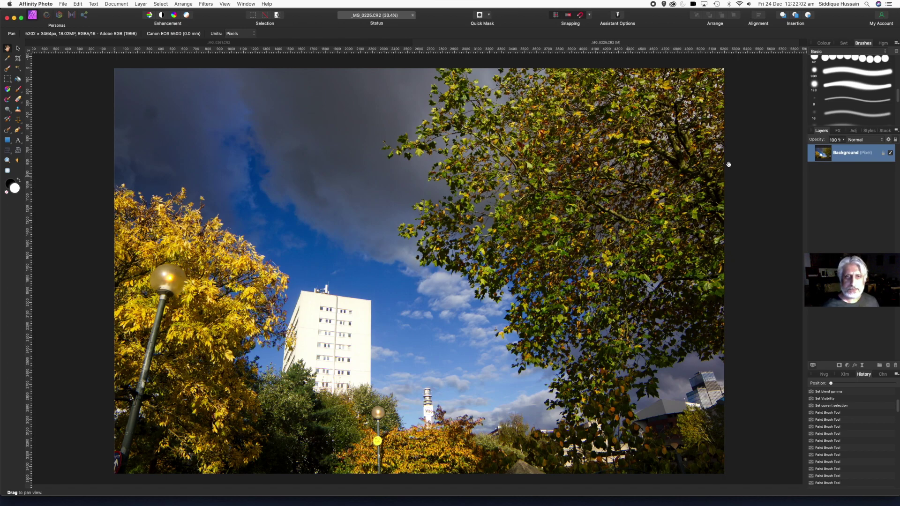
# Duplicate the Background layer and hide the original lower copy
pyautogui.rightClick(844, 155)
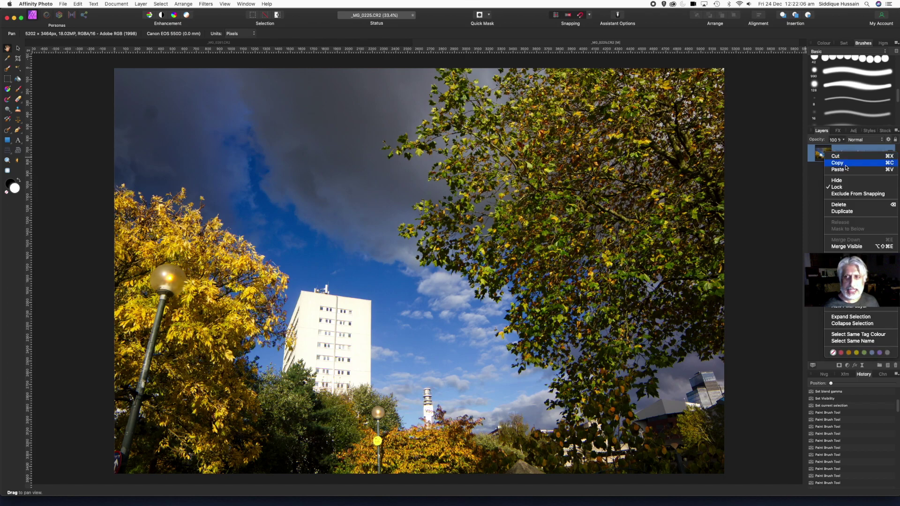
pyautogui.click(842, 212)
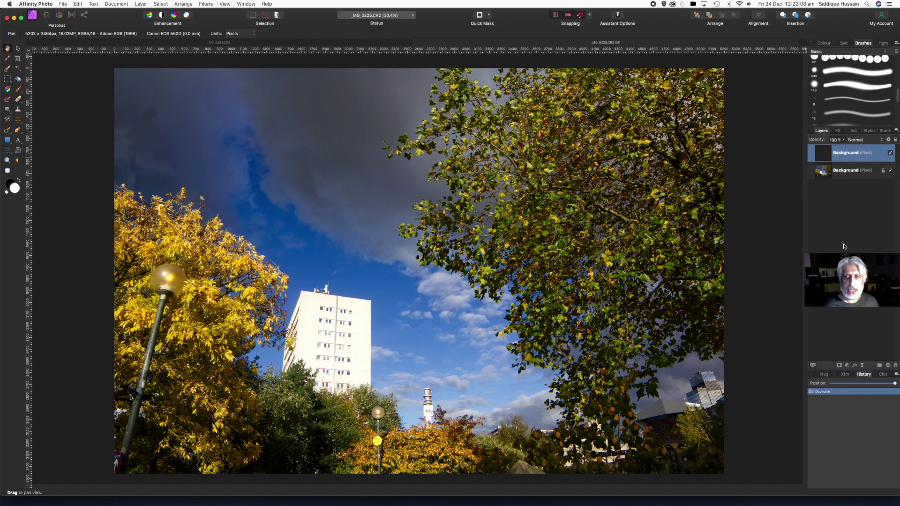
pyautogui.click(890, 170)
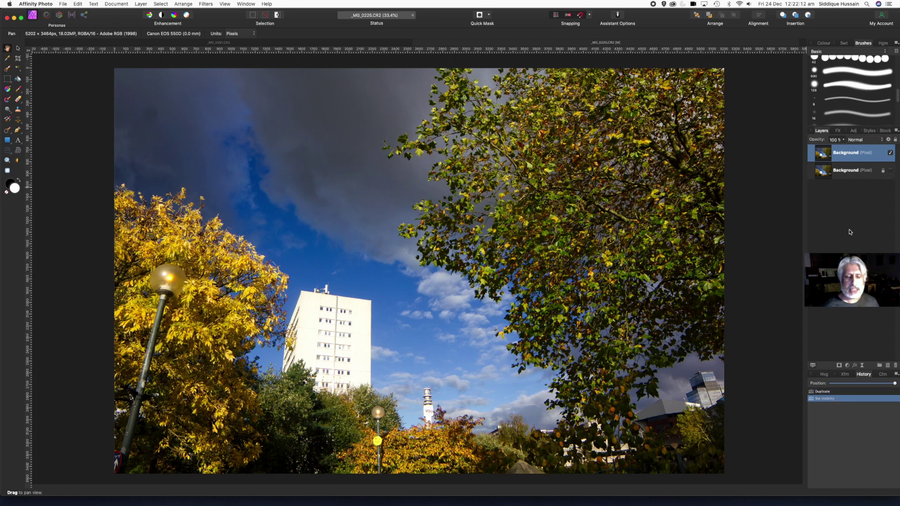
pyautogui.click(852, 131)
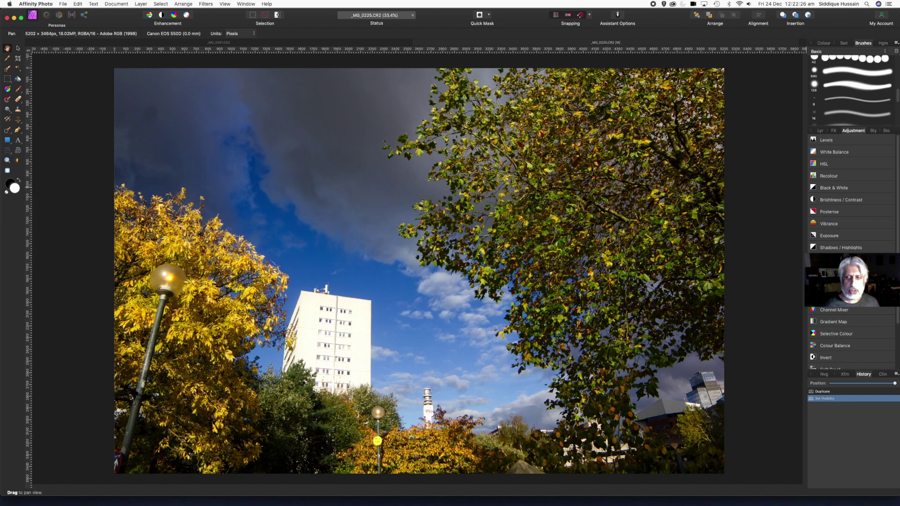
# Add a Curves adjustment with a raised upper point and lowered shadow point, forming an S-curve
pyautogui.click(830, 298)
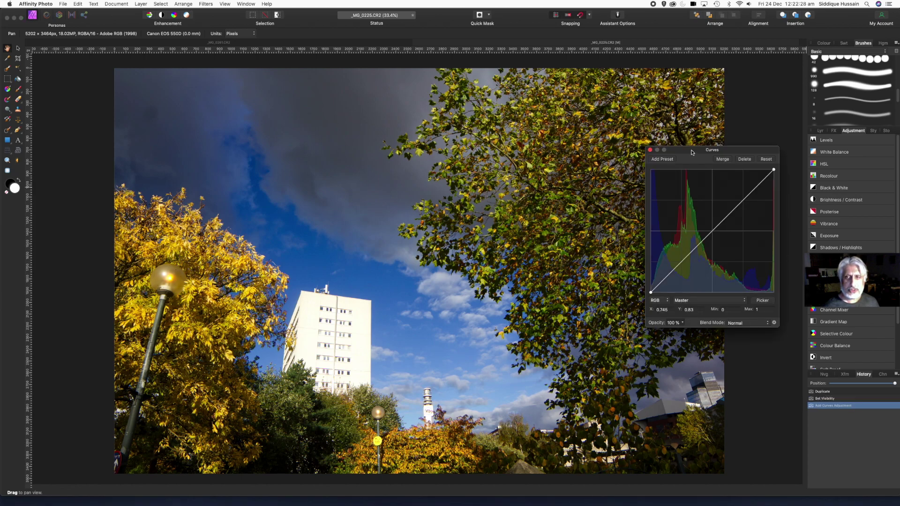
pyautogui.moveTo(692, 152); pyautogui.dragTo(662, 85)
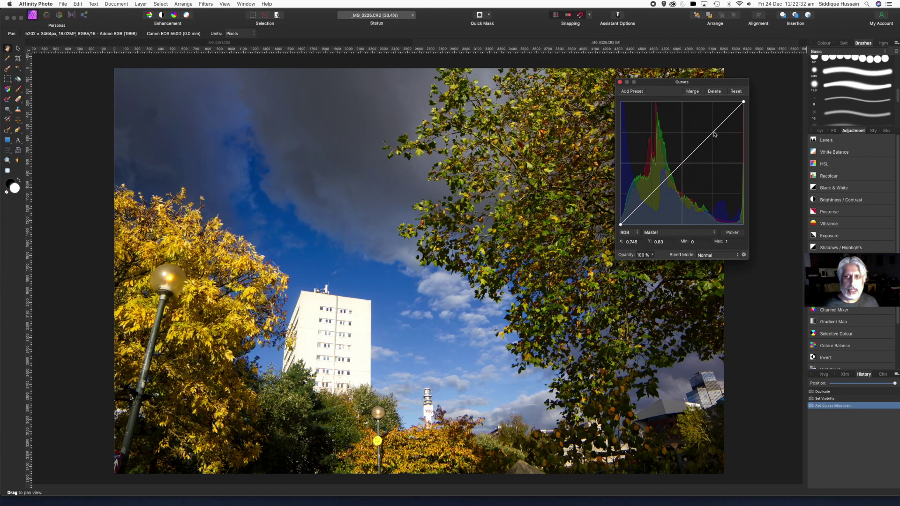
pyautogui.moveTo(714, 134); pyautogui.dragTo(708, 128)
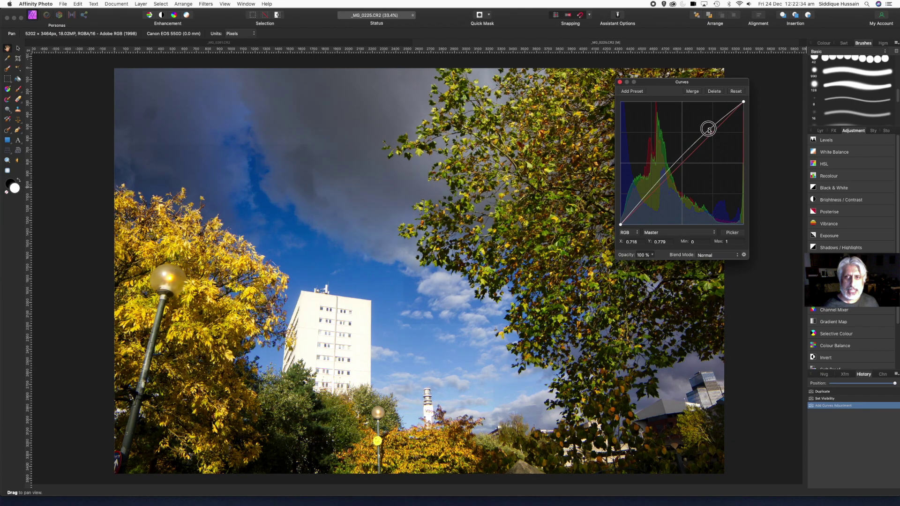
pyautogui.moveTo(647, 199)
pyautogui.mouseDown()
pyautogui.moveTo(646, 209)
pyautogui.moveTo(640, 203)
pyautogui.mouseUp()
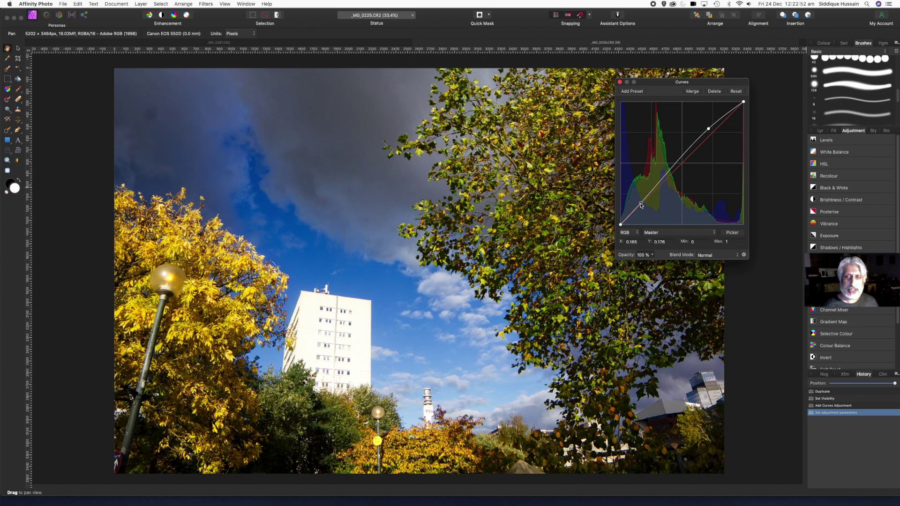
pyautogui.moveTo(641, 205)
pyautogui.mouseDown()
pyautogui.moveTo(654, 212)
pyautogui.moveTo(645, 205)
pyautogui.mouseUp()
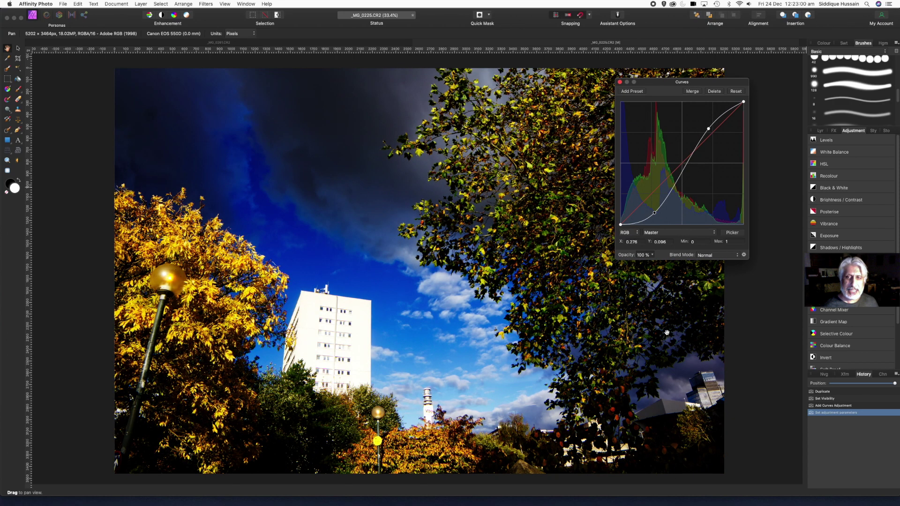
pyautogui.moveTo(654, 214); pyautogui.dragTo(651, 210)
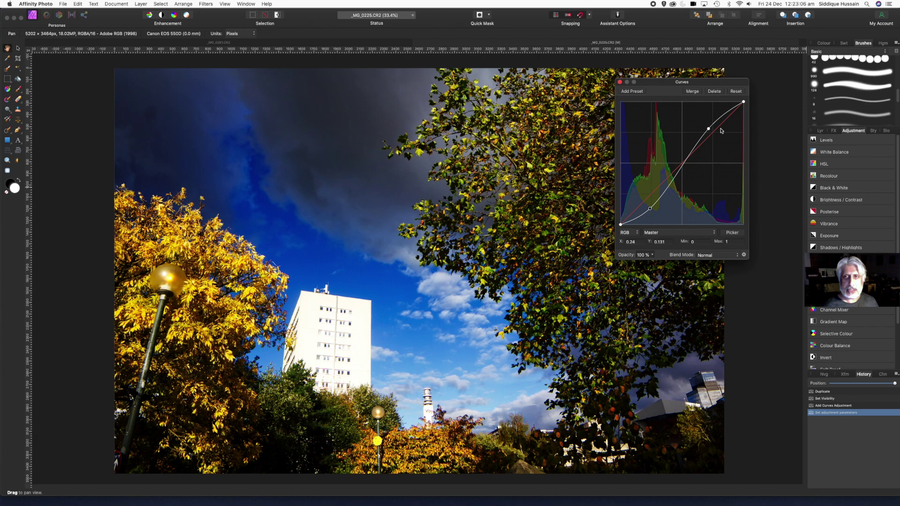
pyautogui.click(620, 82)
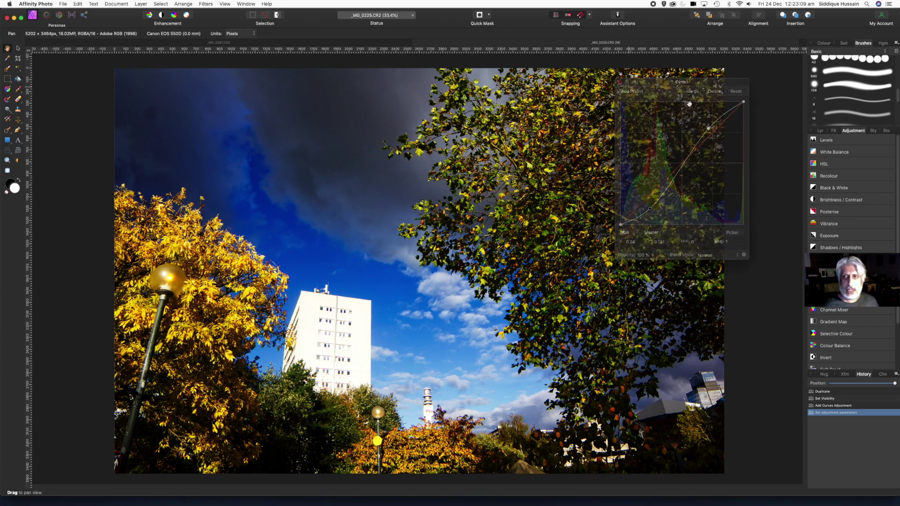
pyautogui.click(819, 131)
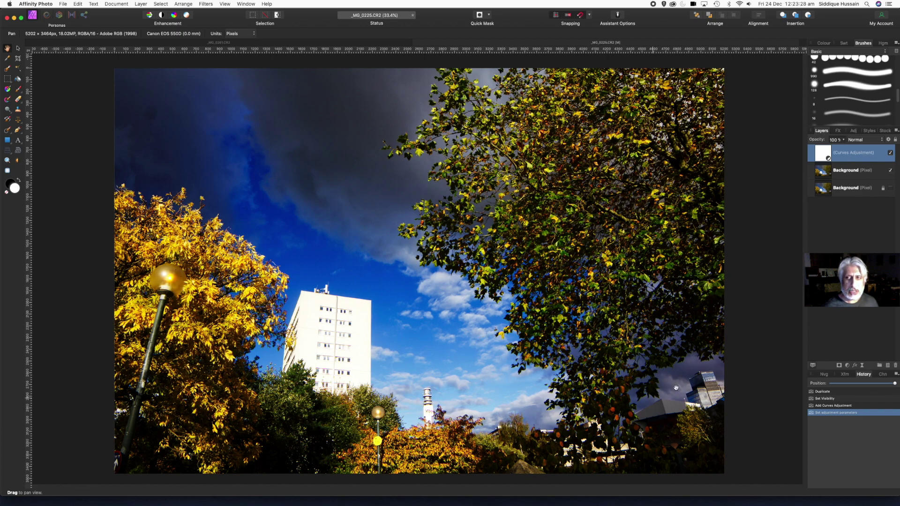
# Select the Curves adjustment layer and take the Paint Brush, enlarged to about 990 px
pyautogui.click(825, 153)
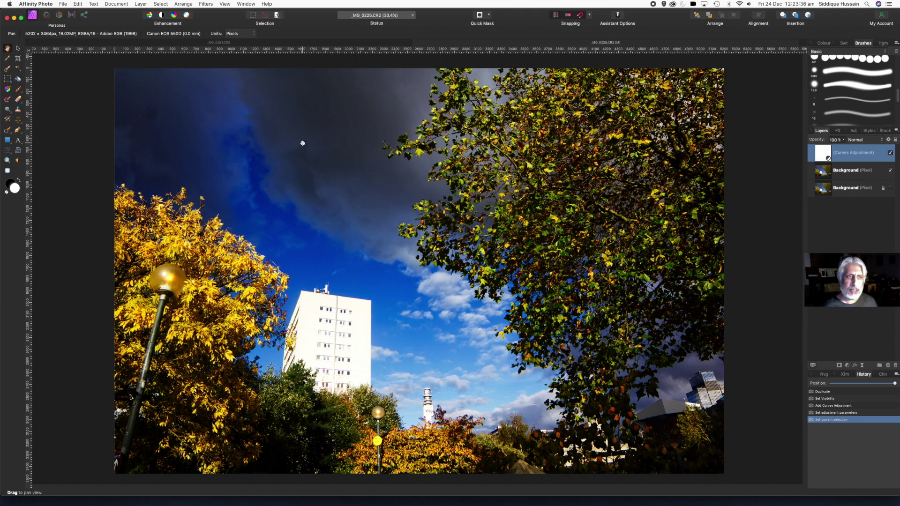
pyautogui.click(18, 90)
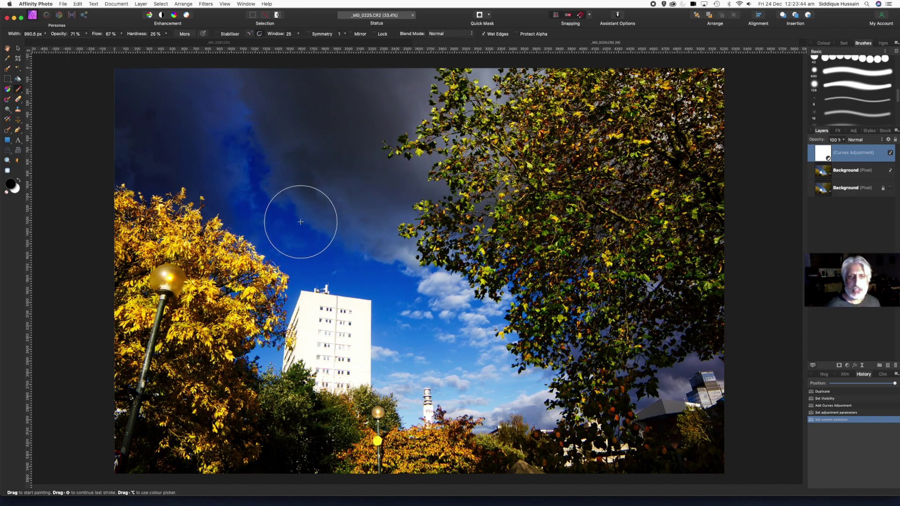
pyautogui.press(']')
pyautogui.press(']')
pyautogui.press(']')
pyautogui.press('[')
pyautogui.press('[')
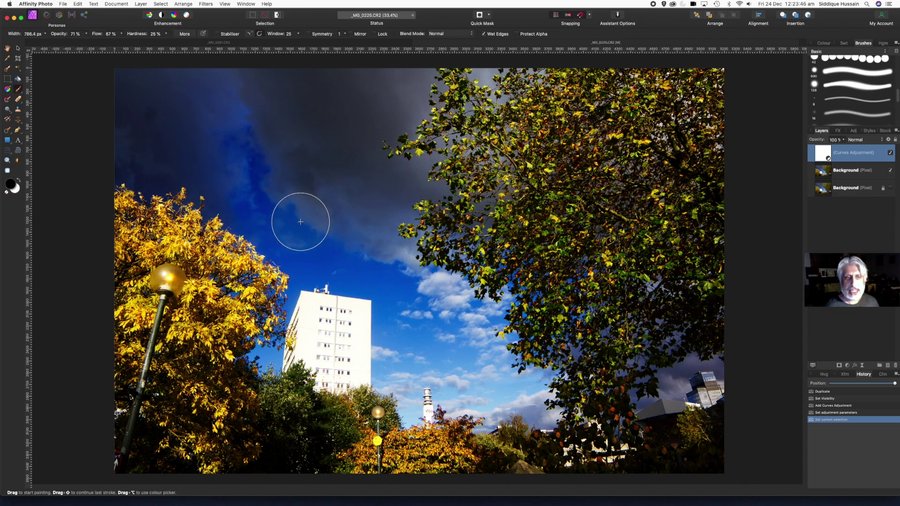
pyautogui.press(']')
pyautogui.press('[')
pyautogui.moveTo(299, 221)
pyautogui.mouseDown()
pyautogui.moveTo(327, 212)
pyautogui.moveTo(328, 169)
pyautogui.mouseUp()
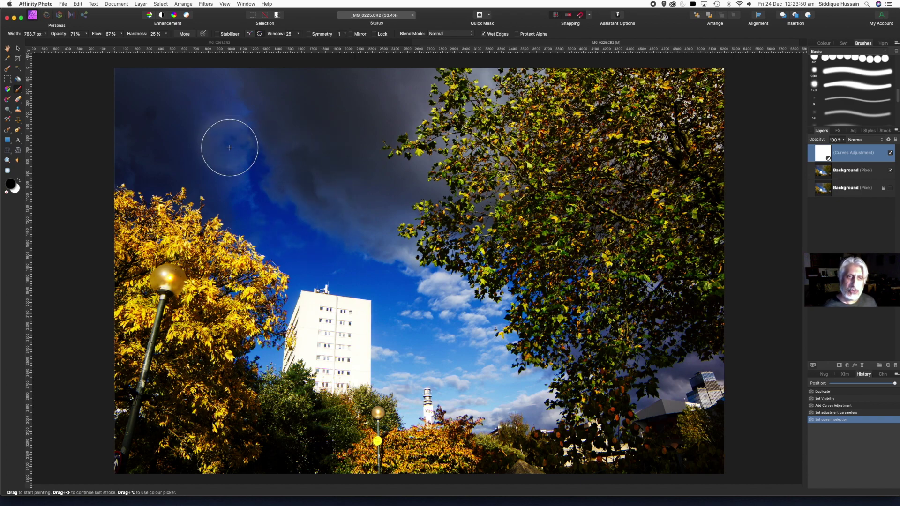
pyautogui.moveTo(343, 182)
pyautogui.mouseDown()
pyautogui.moveTo(318, 198)
pyautogui.moveTo(362, 172)
pyautogui.moveTo(399, 223)
pyautogui.moveTo(318, 235)
pyautogui.mouseUp()
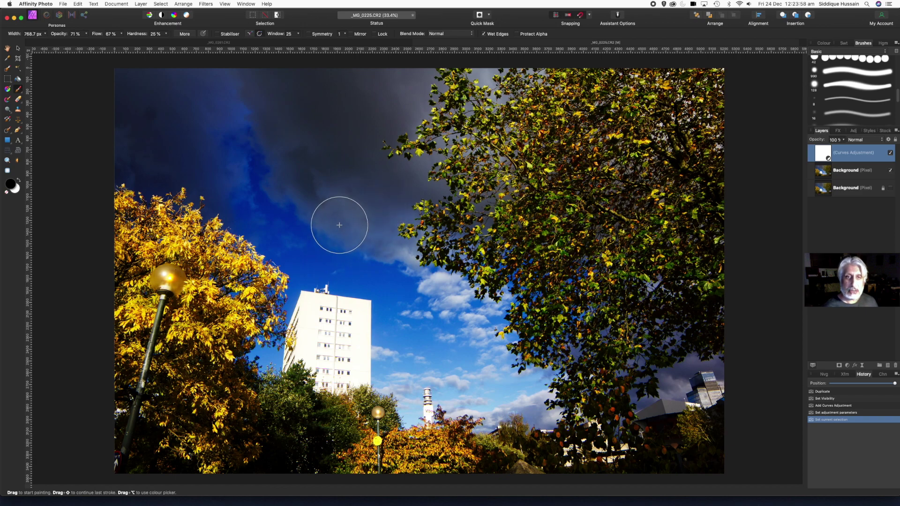
pyautogui.moveTo(330, 233)
pyautogui.mouseDown()
pyautogui.moveTo(312, 205)
pyautogui.moveTo(322, 172)
pyautogui.moveTo(297, 173)
pyautogui.moveTo(307, 126)
pyautogui.moveTo(244, 109)
pyautogui.moveTo(275, 83)
pyautogui.moveTo(387, 168)
pyautogui.mouseUp()
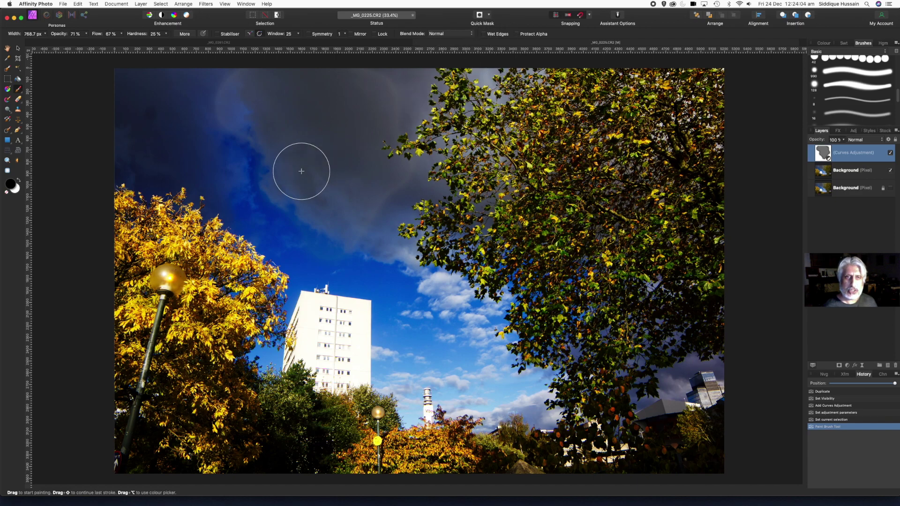
pyautogui.click(823, 421)
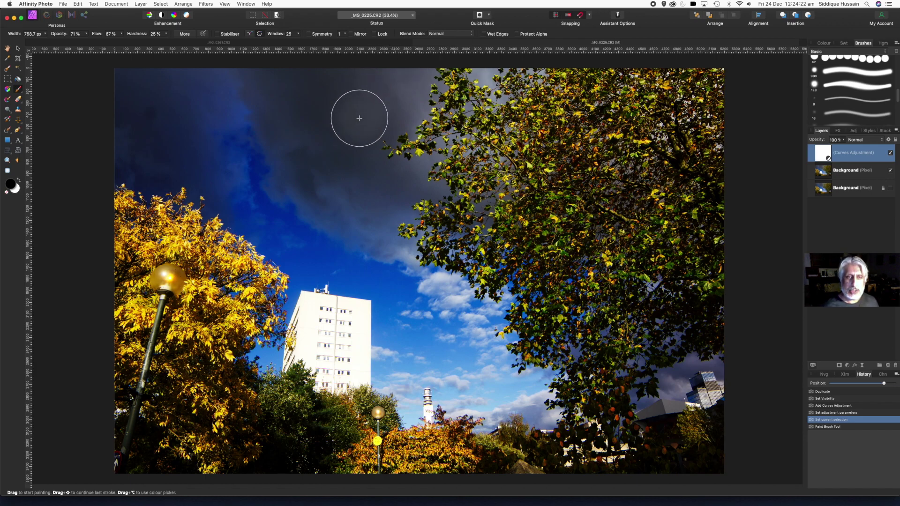
pyautogui.moveTo(360, 98); pyautogui.dragTo(297, 168)
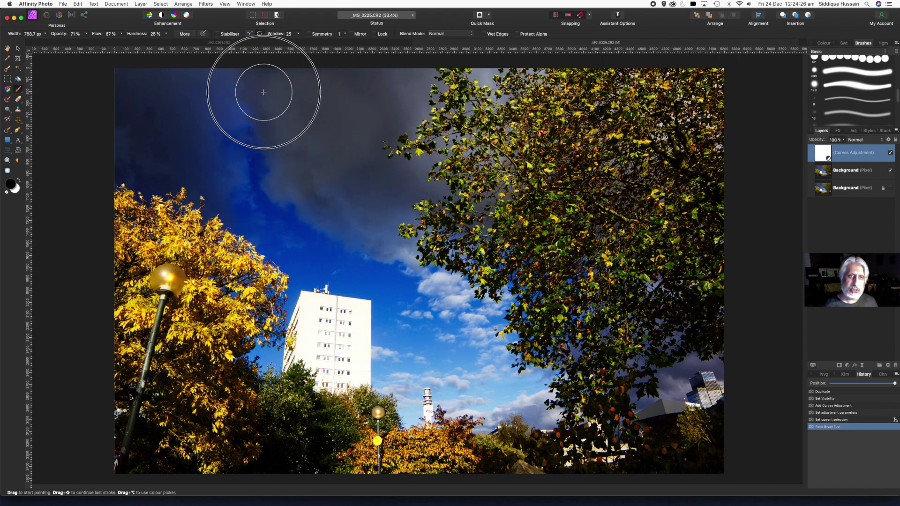
pyautogui.moveTo(264, 92)
pyautogui.mouseDown()
pyautogui.moveTo(143, 89)
pyautogui.moveTo(188, 95)
pyautogui.moveTo(166, 122)
pyautogui.moveTo(91, 137)
pyautogui.moveTo(282, 196)
pyautogui.moveTo(133, 129)
pyautogui.mouseUp()
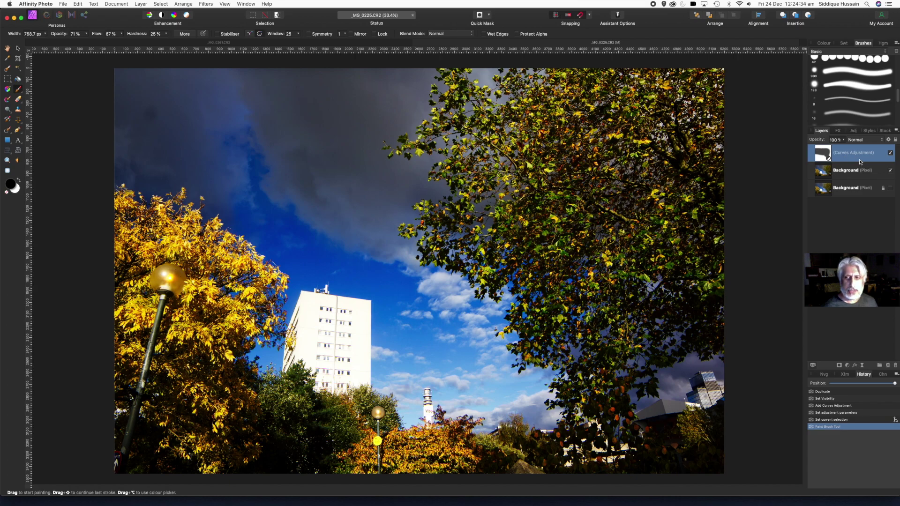
pyautogui.click(835, 420)
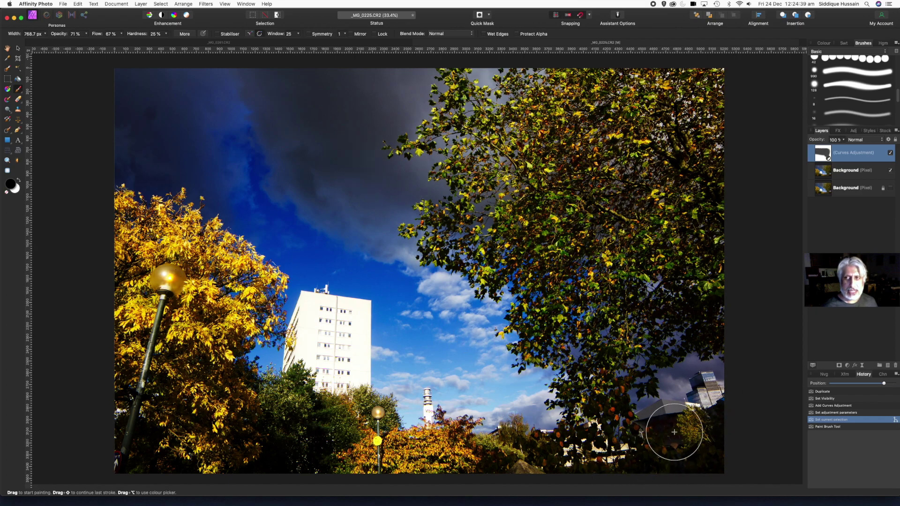
pyautogui.click(822, 413)
pyautogui.click(824, 420)
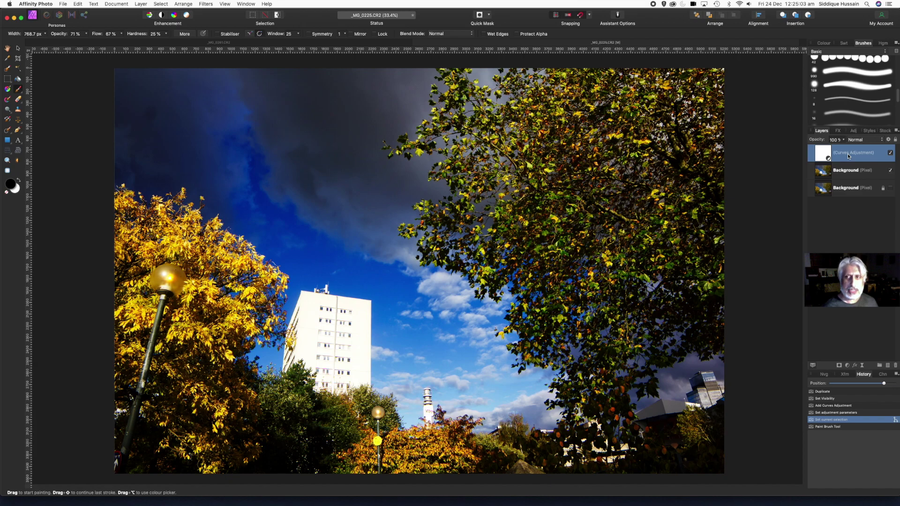
# Set the Curves adjustment layer's blend mode to Darker Colour
pyautogui.click(880, 141)
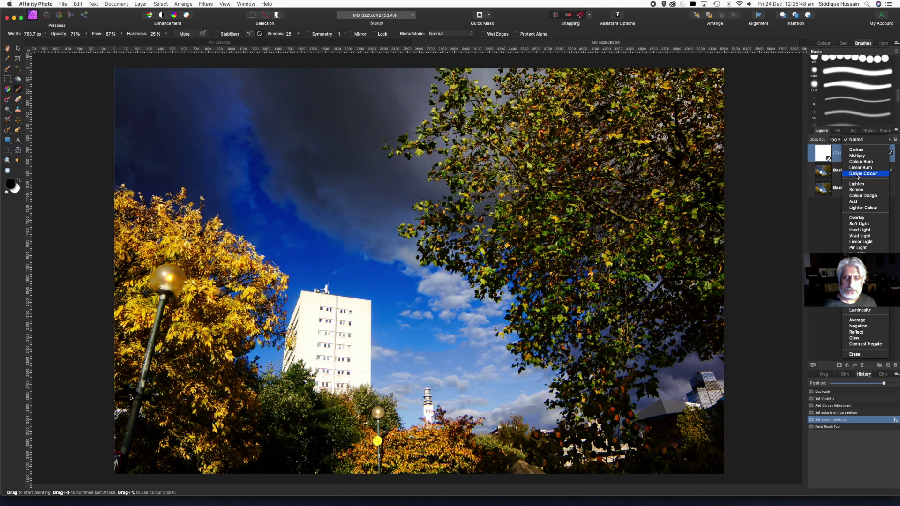
pyautogui.click(857, 174)
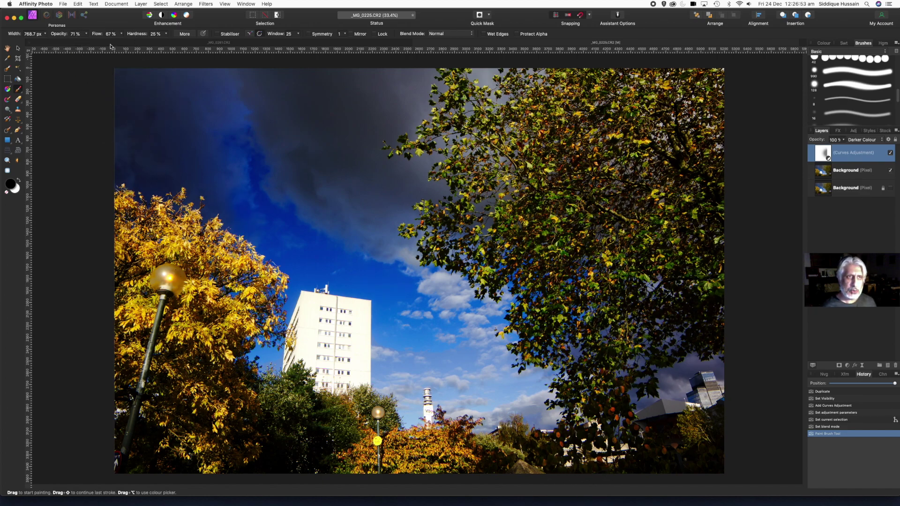
# Paint the Curves mask over the lower-right building and trees, then hide Curves to compare
pyautogui.moveTo(712, 413)
pyautogui.mouseDown()
pyautogui.moveTo(744, 403)
pyautogui.moveTo(698, 440)
pyautogui.moveTo(712, 412)
pyautogui.mouseUp()
pyautogui.moveTo(707, 382)
pyautogui.mouseDown()
pyautogui.moveTo(679, 429)
pyautogui.moveTo(549, 473)
pyautogui.moveTo(635, 458)
pyautogui.mouseUp()
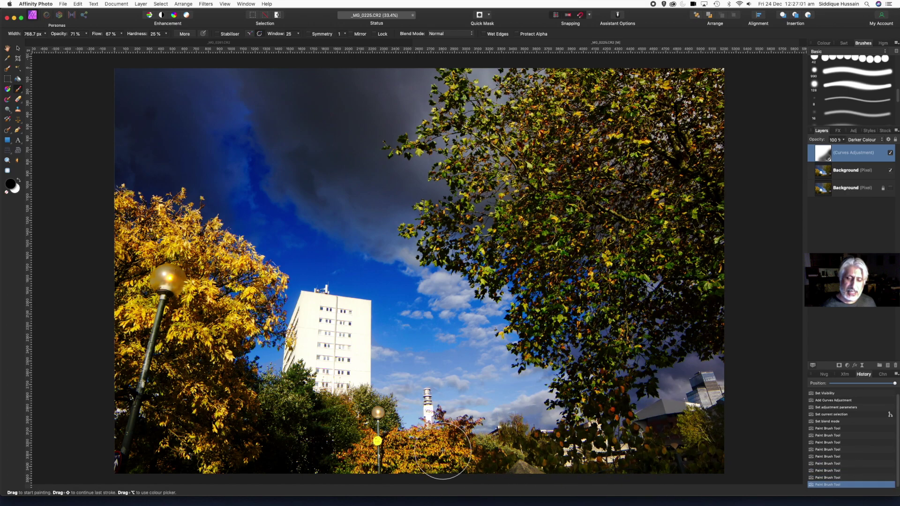
pyautogui.moveTo(437, 468)
pyautogui.mouseDown()
pyautogui.moveTo(623, 438)
pyautogui.moveTo(634, 375)
pyautogui.moveTo(609, 398)
pyautogui.mouseUp()
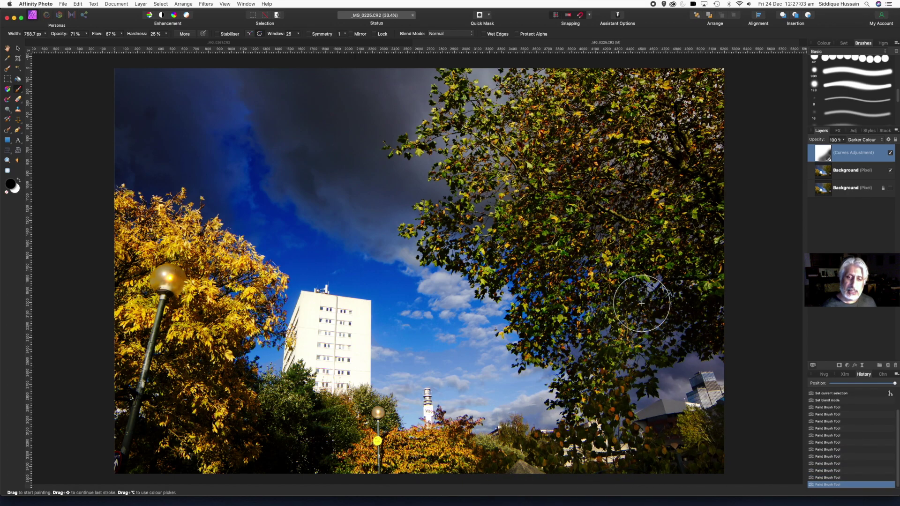
pyautogui.moveTo(563, 356)
pyautogui.mouseDown()
pyautogui.moveTo(592, 381)
pyautogui.moveTo(682, 361)
pyautogui.mouseUp()
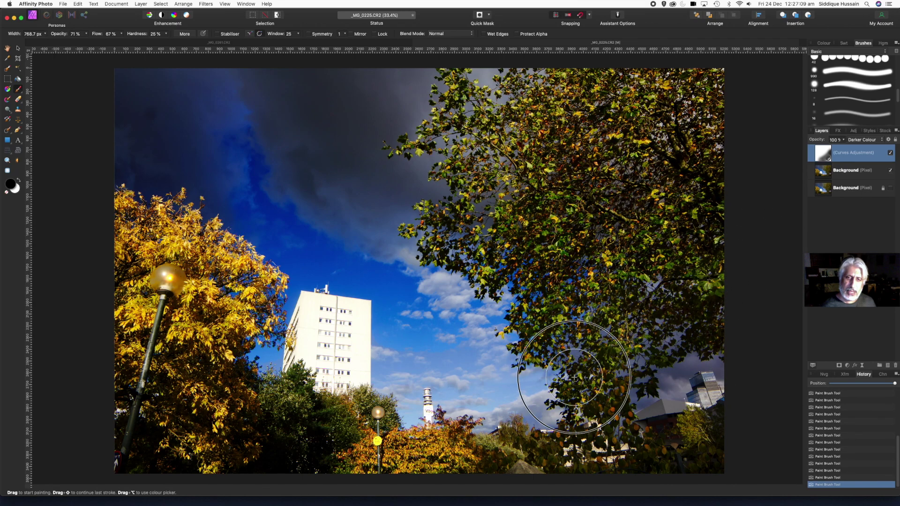
pyautogui.moveTo(487, 445)
pyautogui.mouseDown()
pyautogui.moveTo(467, 450)
pyautogui.moveTo(476, 471)
pyautogui.mouseUp()
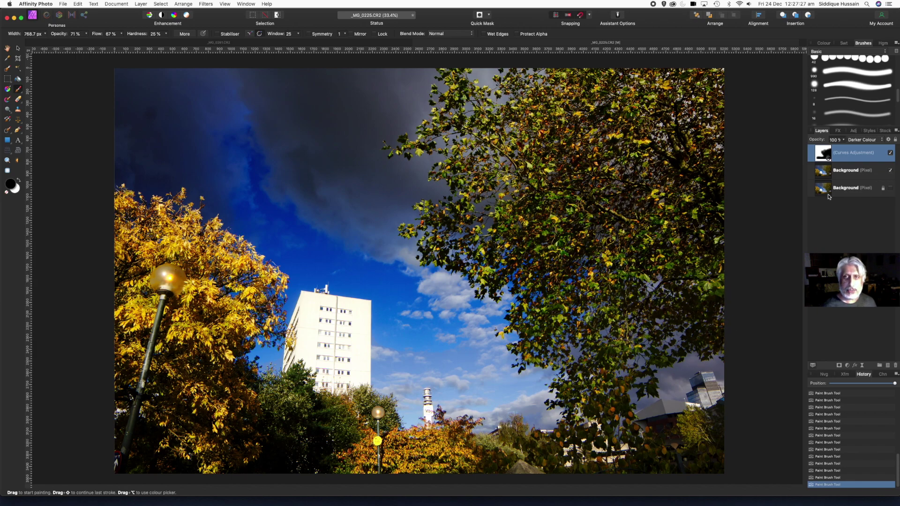
pyautogui.click(890, 153)
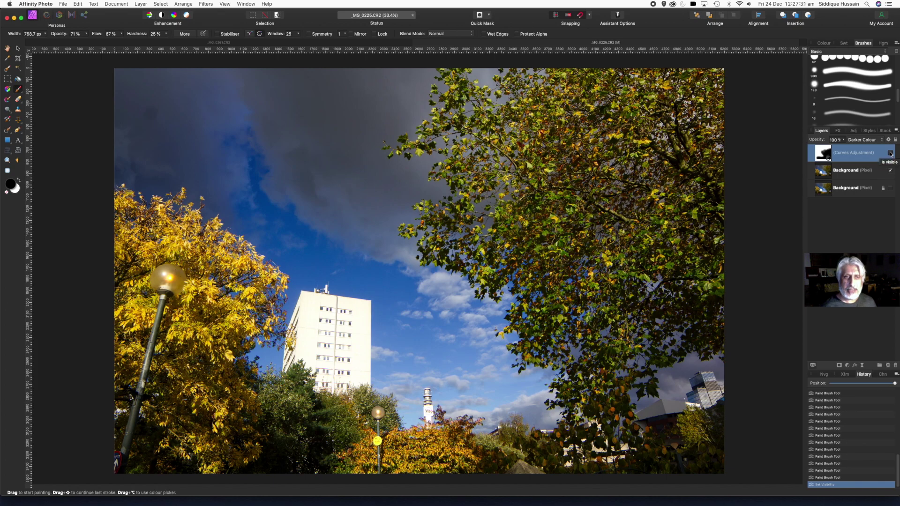
pyautogui.click(889, 153)
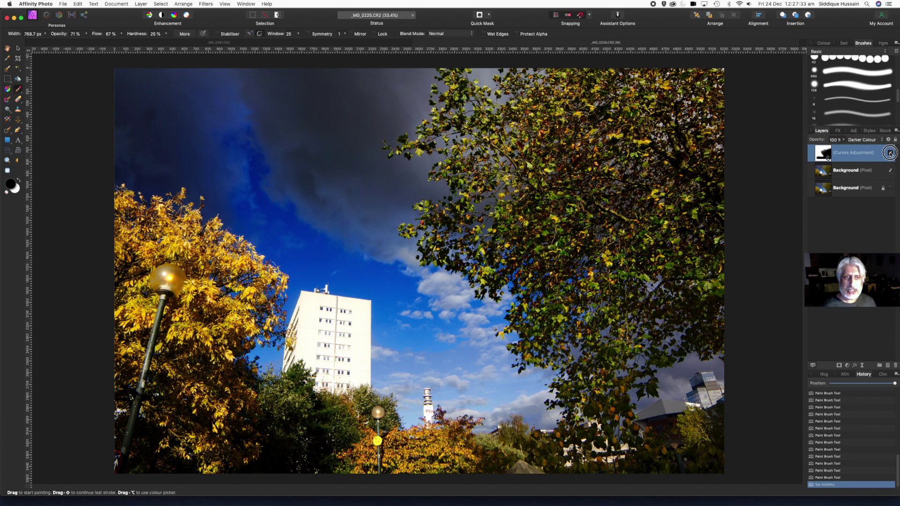
pyautogui.click(889, 153)
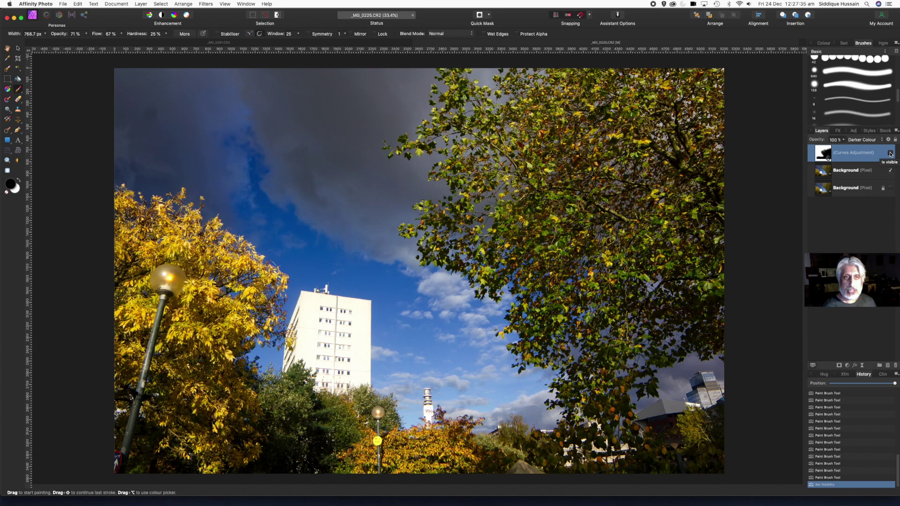
pyautogui.click(890, 153)
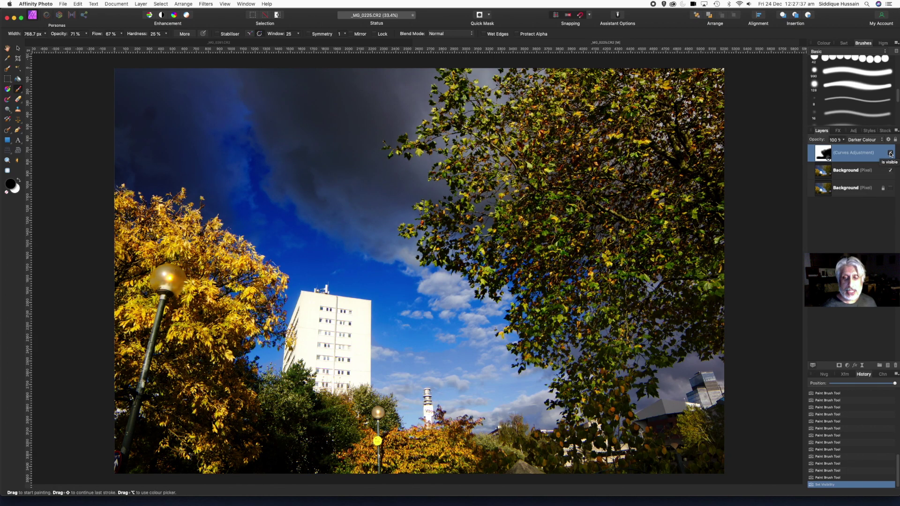
pyautogui.click(890, 153)
pyautogui.click(890, 154)
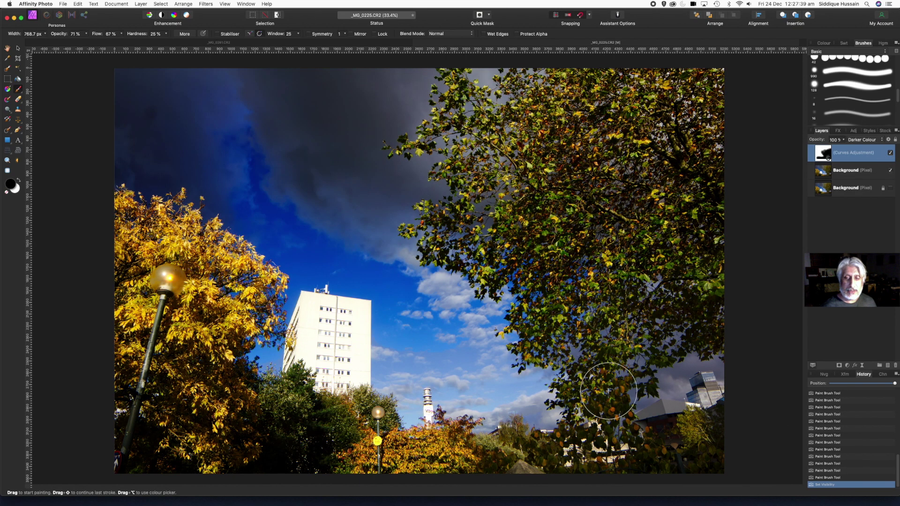